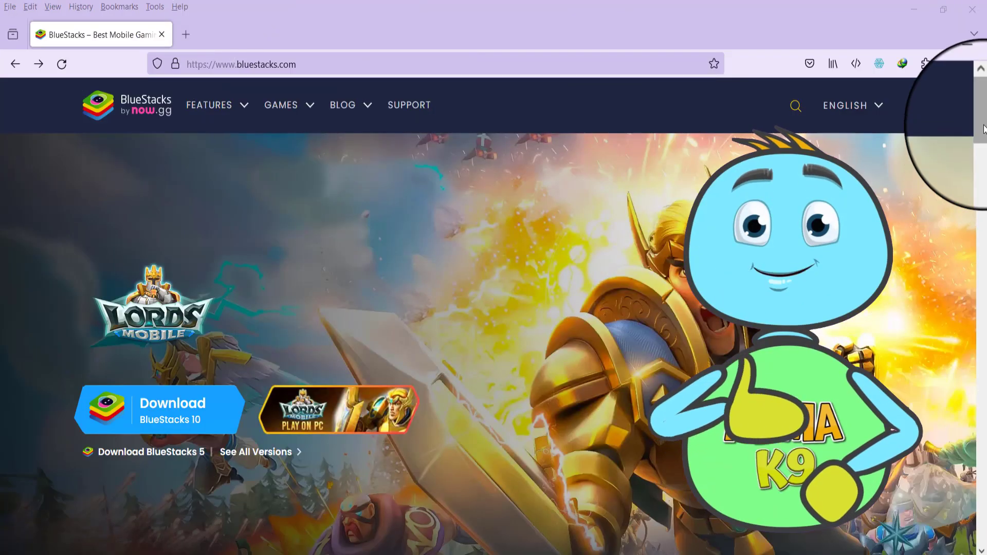
{"action": "left_click_drag", "start_coordinate": [983, 129], "coordinate": [984, 304]}
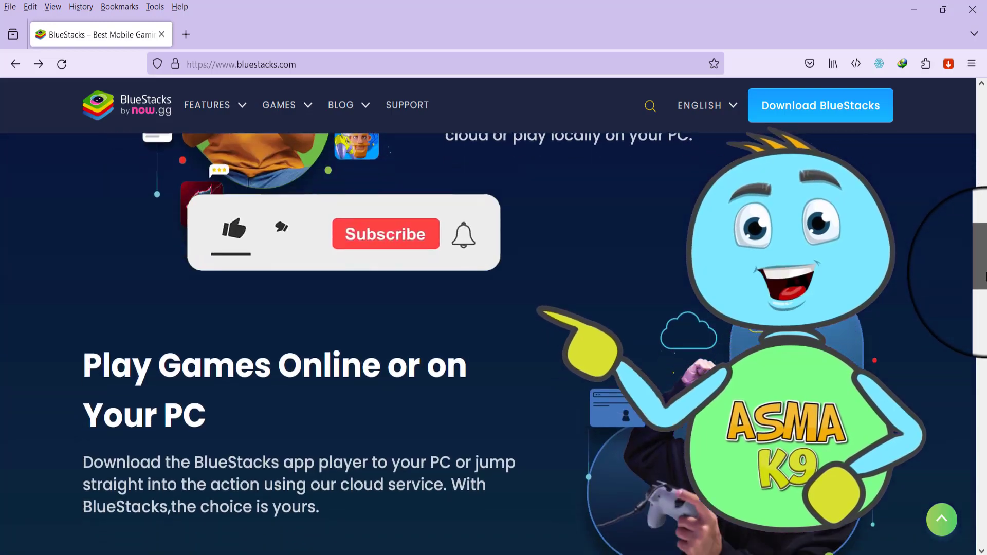
{"action": "scroll", "coordinate": [986, 304], "scroll_direction": "down", "scroll_amount": 10}
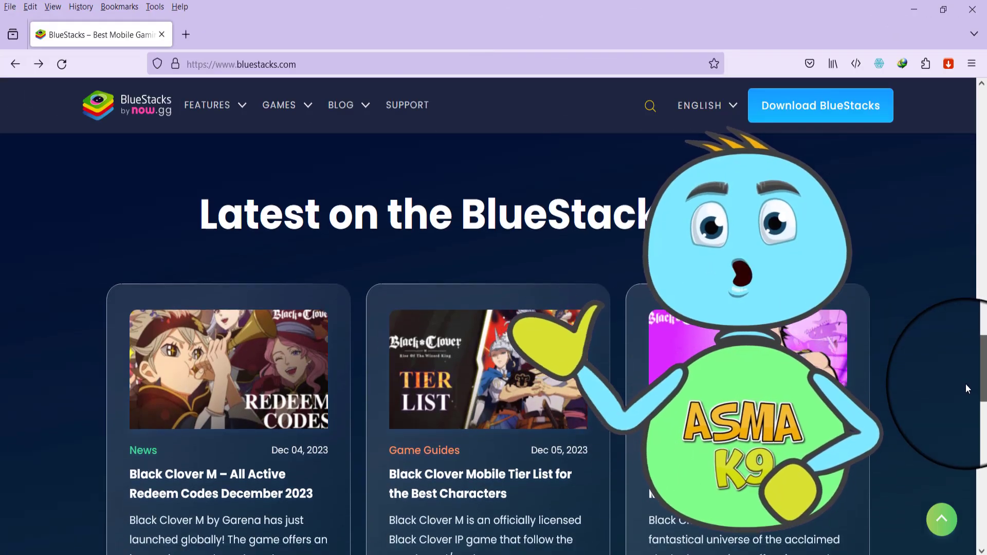
{"action": "scroll", "coordinate": [965, 394], "scroll_direction": "down", "scroll_amount": 3}
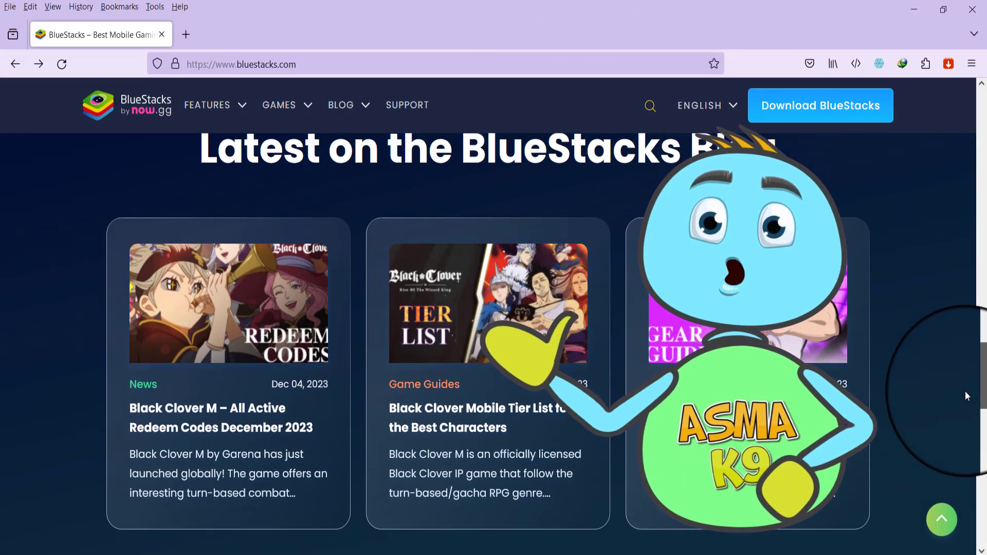
{"action": "scroll", "coordinate": [966, 403], "scroll_direction": "down", "scroll_amount": 2}
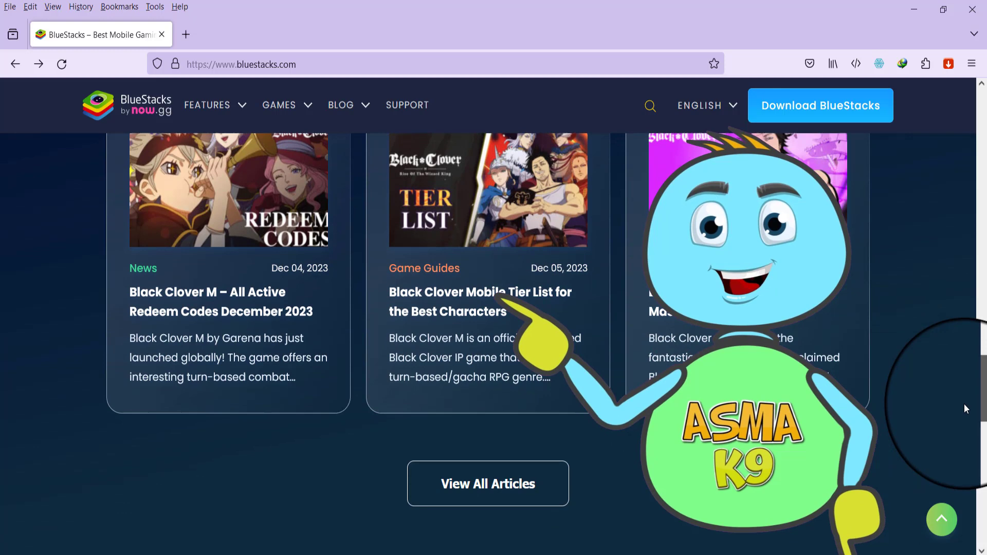
{"action": "scroll", "coordinate": [962, 413], "scroll_direction": "down", "scroll_amount": 1}
{"action": "scroll", "coordinate": [959, 423], "scroll_direction": "down", "scroll_amount": 3}
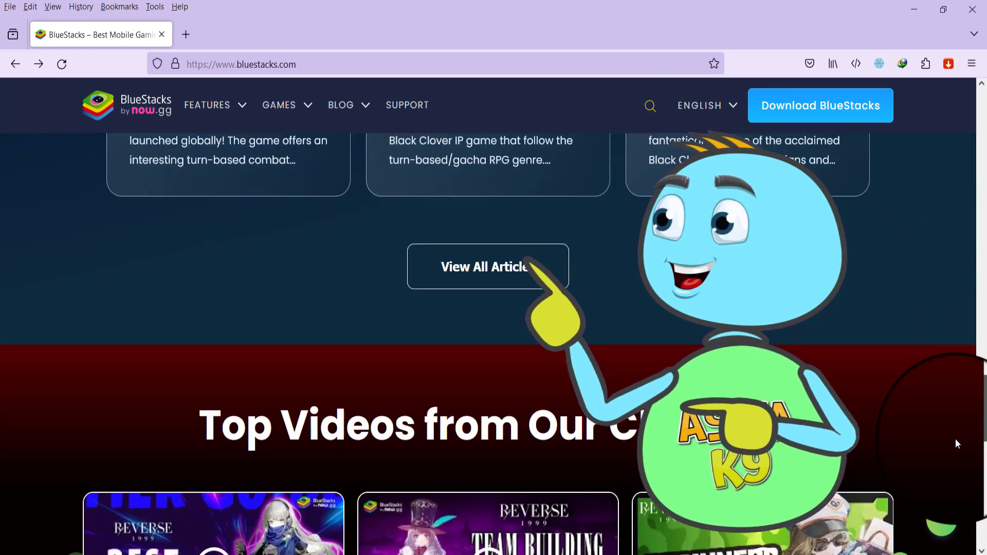
{"action": "scroll", "coordinate": [956, 440], "scroll_direction": "down", "scroll_amount": 3}
{"action": "scroll", "coordinate": [954, 444], "scroll_direction": "down", "scroll_amount": 2}
{"action": "scroll", "coordinate": [953, 459], "scroll_direction": "down", "scroll_amount": 2}
{"action": "scroll", "coordinate": [951, 468], "scroll_direction": "down", "scroll_amount": 1}
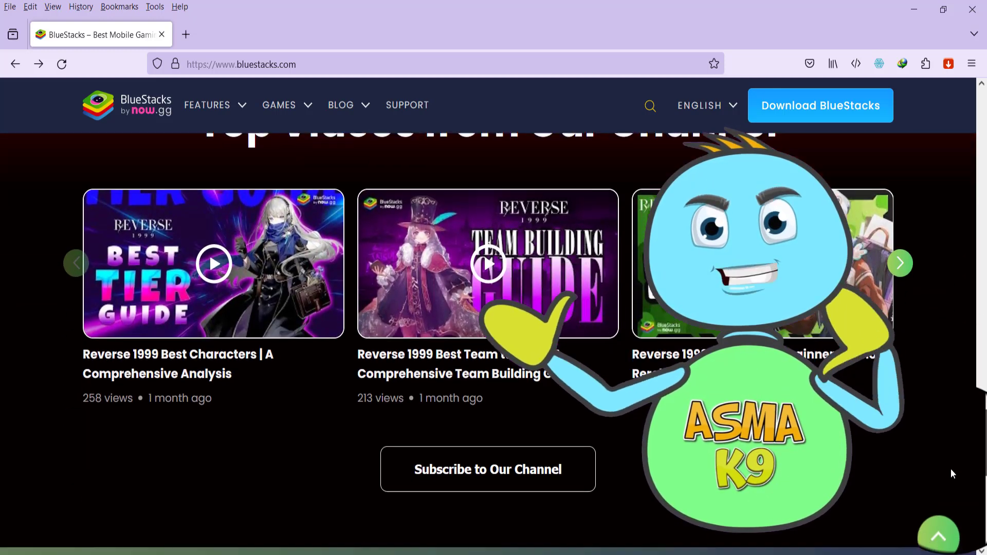
{"action": "scroll", "coordinate": [950, 479], "scroll_direction": "down", "scroll_amount": 5}
{"action": "scroll", "coordinate": [949, 488], "scroll_direction": "down", "scroll_amount": 1}
{"action": "scroll", "coordinate": [950, 488], "scroll_direction": "down", "scroll_amount": 1}
{"action": "scroll", "coordinate": [949, 492], "scroll_direction": "down", "scroll_amount": 1}
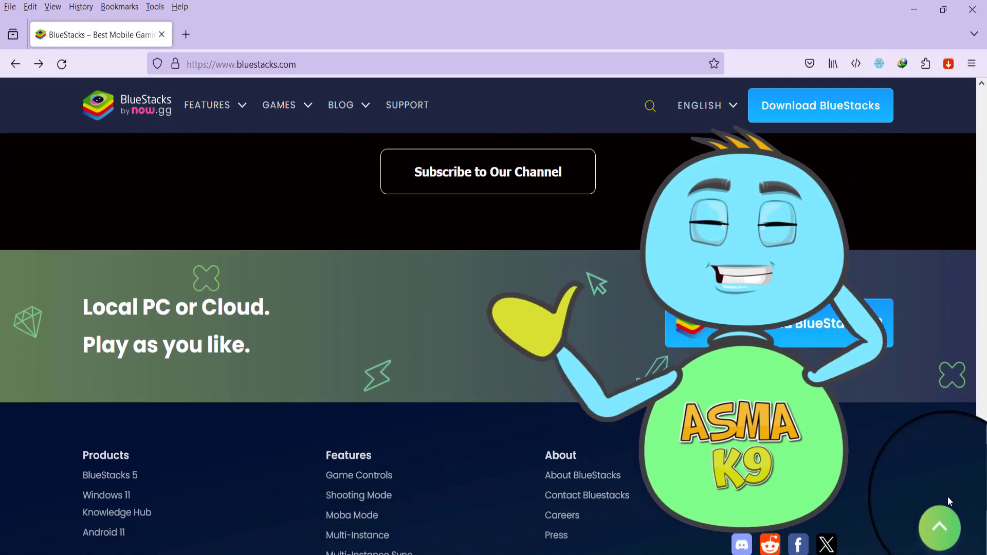
{"action": "scroll", "coordinate": [947, 495], "scroll_direction": "down", "scroll_amount": 1}
{"action": "scroll", "coordinate": [948, 499], "scroll_direction": "down", "scroll_amount": 1}
{"action": "scroll", "coordinate": [948, 503], "scroll_direction": "down", "scroll_amount": 1}
{"action": "scroll", "coordinate": [947, 510], "scroll_direction": "down", "scroll_amount": 1}
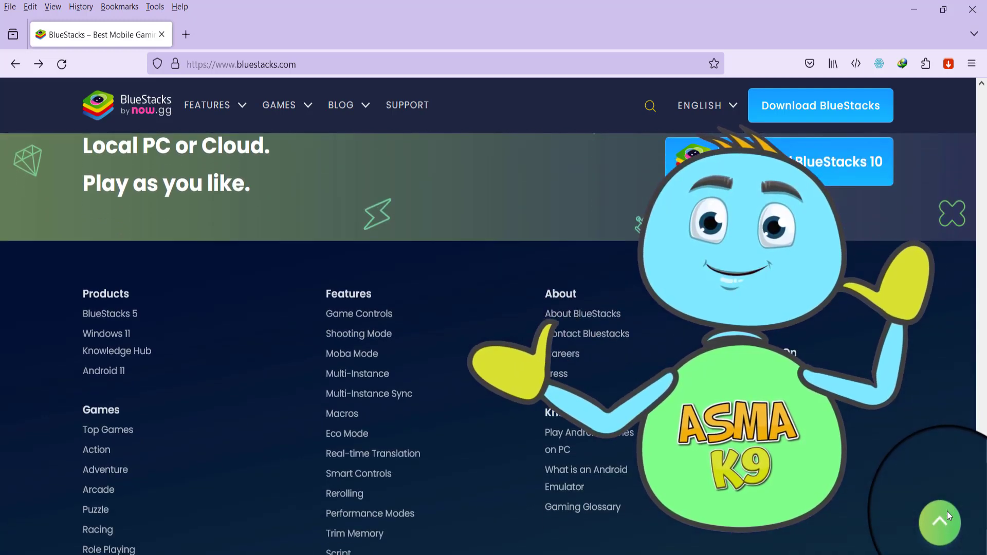
{"action": "scroll", "coordinate": [953, 486], "scroll_direction": "up", "scroll_amount": 1}
{"action": "left_click_drag", "start_coordinate": [981, 501], "coordinate": [983, 116]}
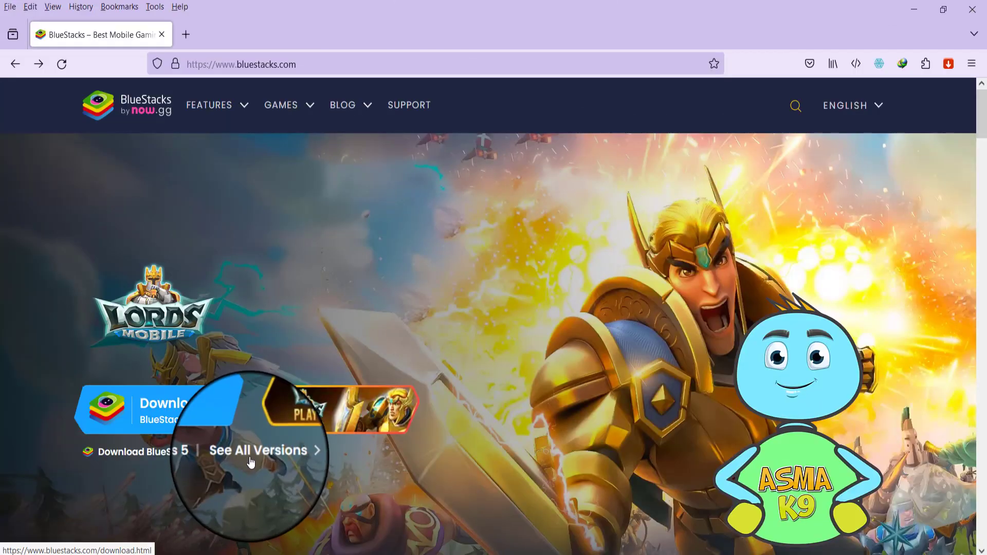
Show the full list of BlueStacks versions via 'See All Versions' on the download page
{"action": "left_click", "coordinate": [252, 457]}
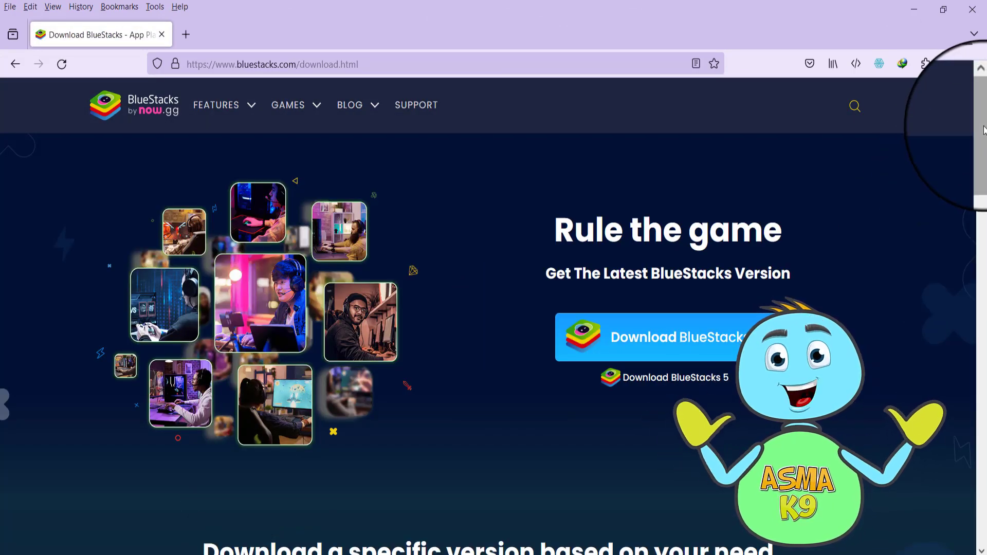
{"action": "mouse_move", "coordinate": [984, 130]}
{"action": "left_mouse_down"}
{"action": "mouse_move", "coordinate": [984, 215]}
{"action": "mouse_move", "coordinate": [964, 304]}
{"action": "left_mouse_up"}
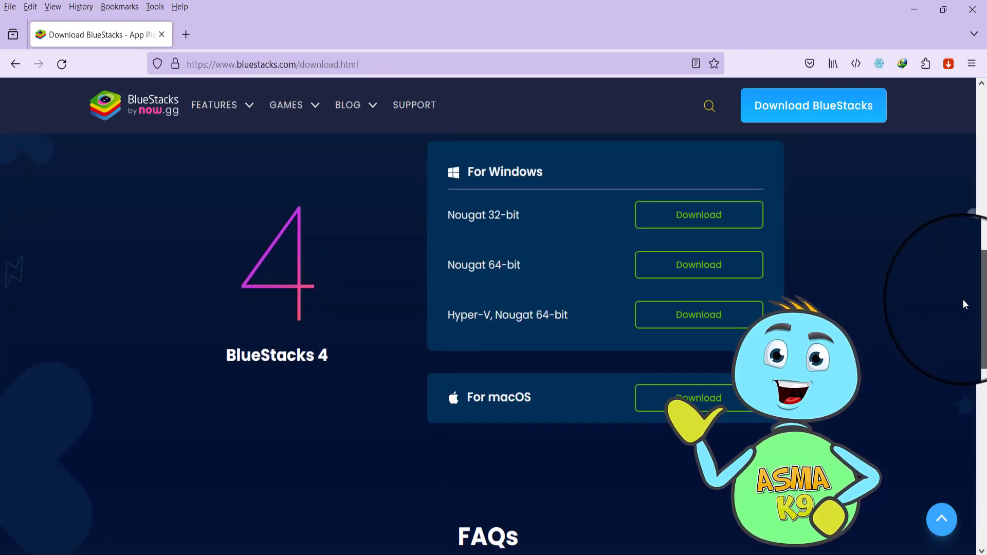
{"action": "mouse_move", "coordinate": [964, 305]}
{"action": "left_mouse_down"}
{"action": "mouse_move", "coordinate": [976, 355]}
{"action": "mouse_move", "coordinate": [975, 451]}
{"action": "mouse_move", "coordinate": [985, 99]}
{"action": "left_mouse_up"}
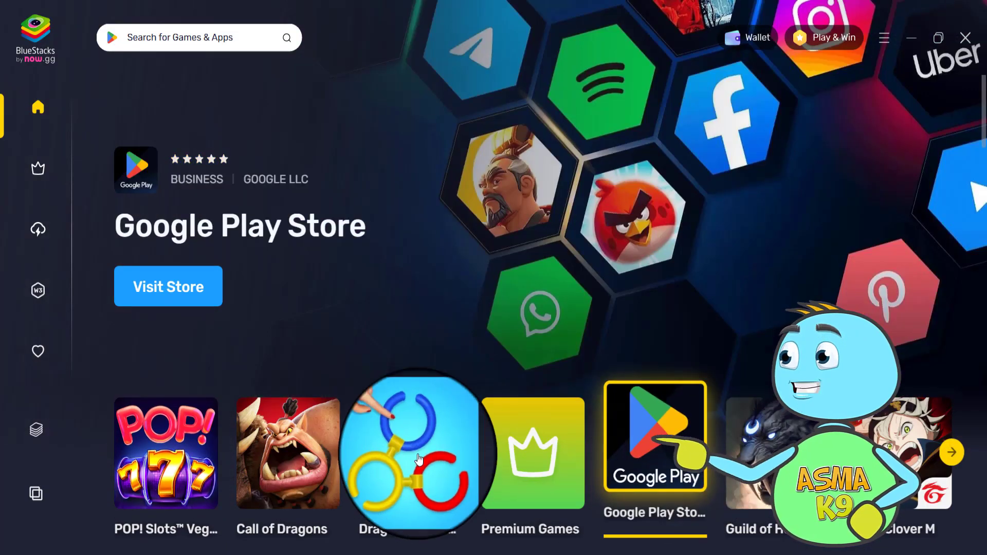
Launch the App Player from the BlueStacks X sidebar and maximize its window
{"action": "left_click", "coordinate": [36, 432]}
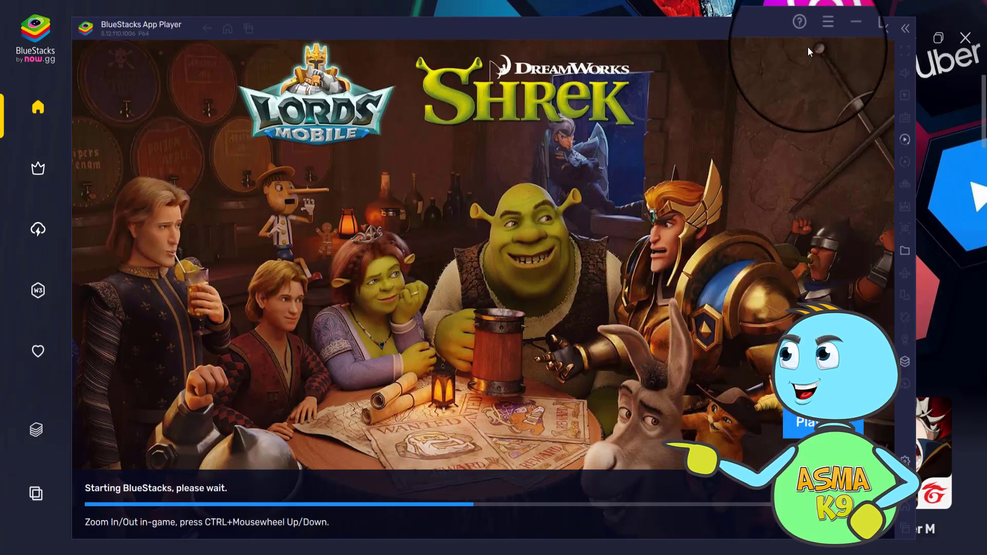
{"action": "left_click", "coordinate": [882, 25]}
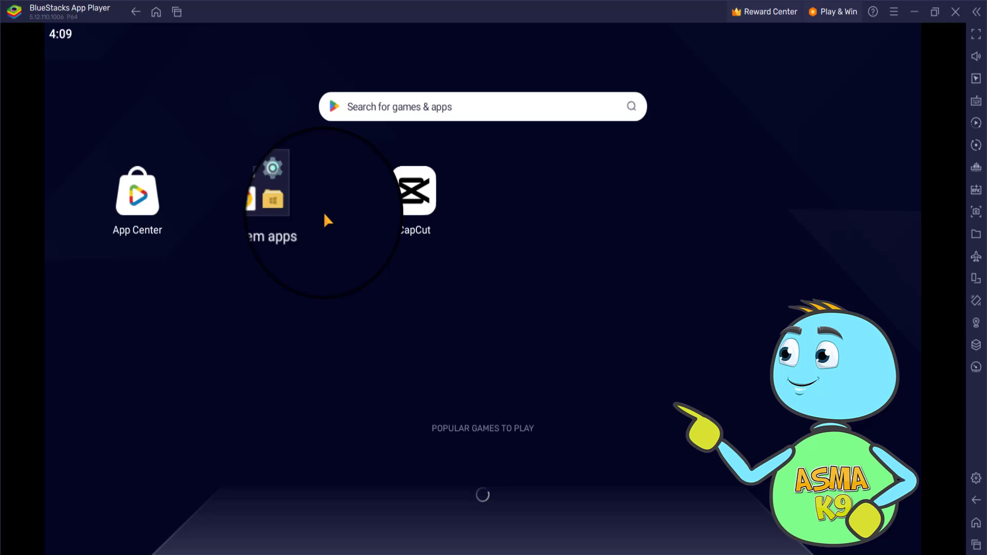
From System apps' Media Manager, import a.jpg from the Windows Desktop and view it full size
{"action": "left_click", "coordinate": [272, 205]}
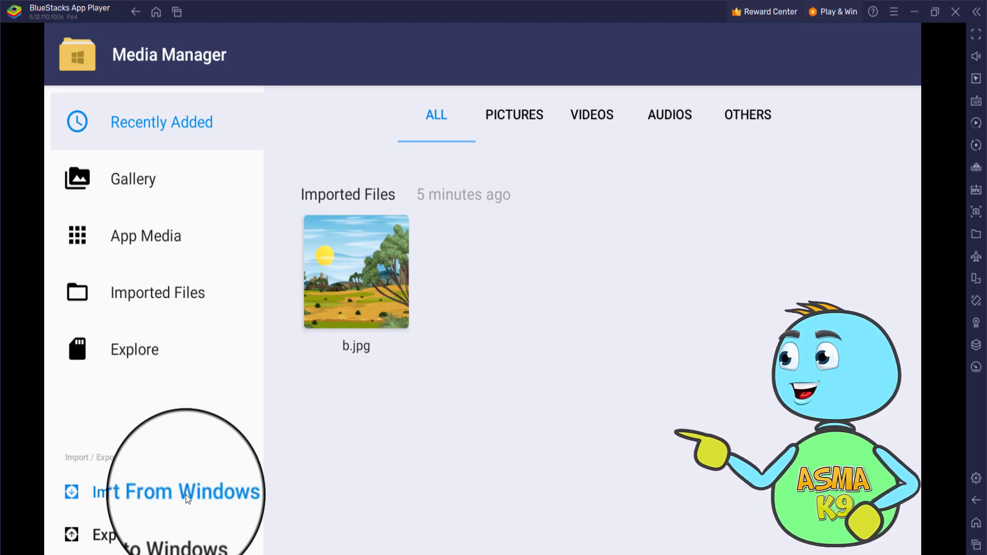
{"action": "left_click", "coordinate": [185, 495]}
{"action": "left_click", "coordinate": [60, 108]}
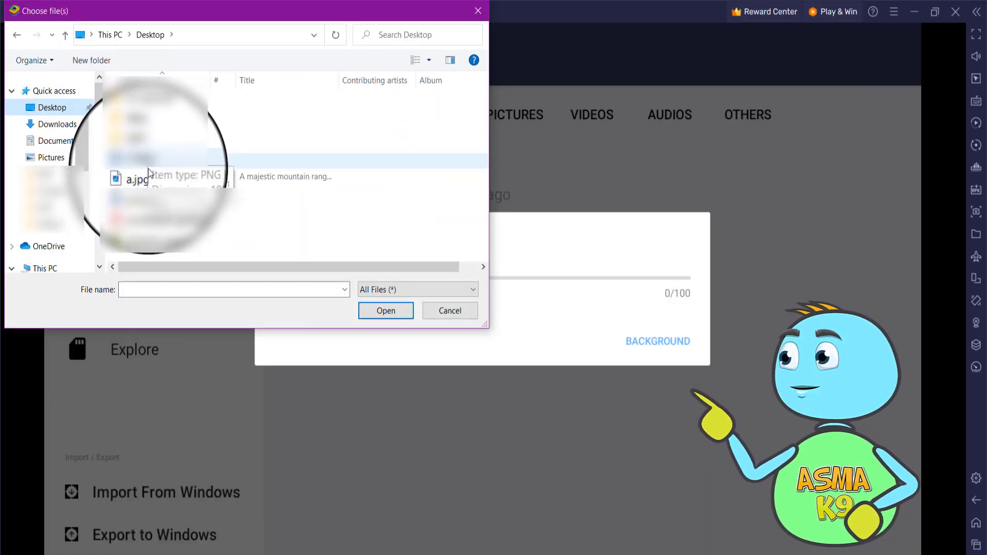
{"action": "double_click", "coordinate": [136, 181]}
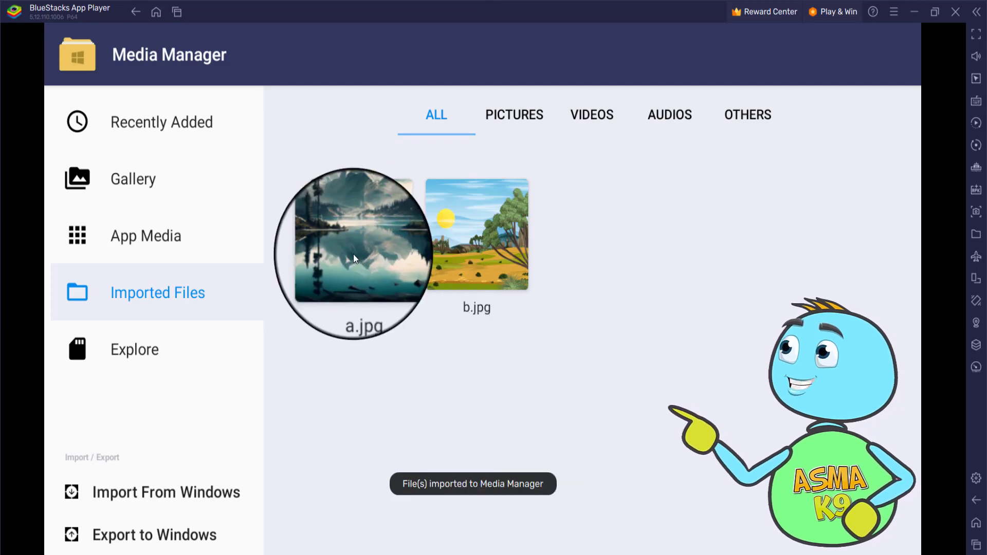
{"action": "left_click", "coordinate": [364, 247]}
Leave the image viewer and select b.jpg in the Gallery's SharedFolder
{"action": "left_click", "coordinate": [889, 291]}
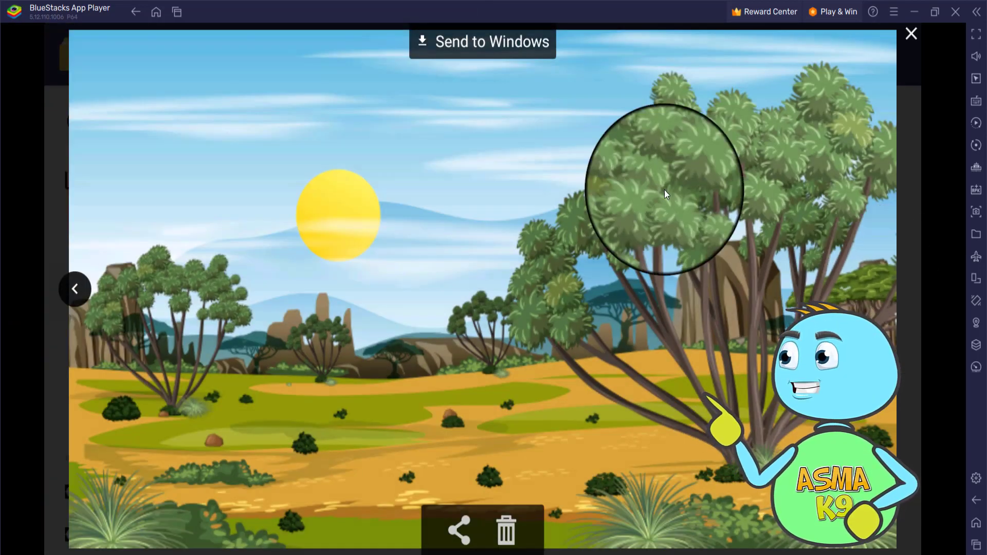
{"action": "left_click", "coordinate": [910, 33]}
{"action": "left_click", "coordinate": [166, 189]}
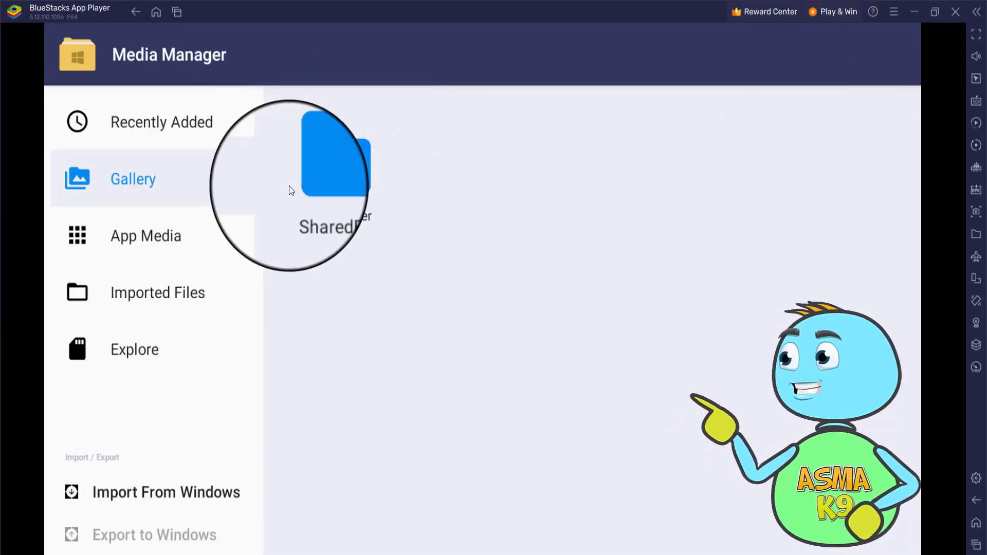
{"action": "left_click", "coordinate": [313, 179]}
{"action": "left_click", "coordinate": [477, 318]}
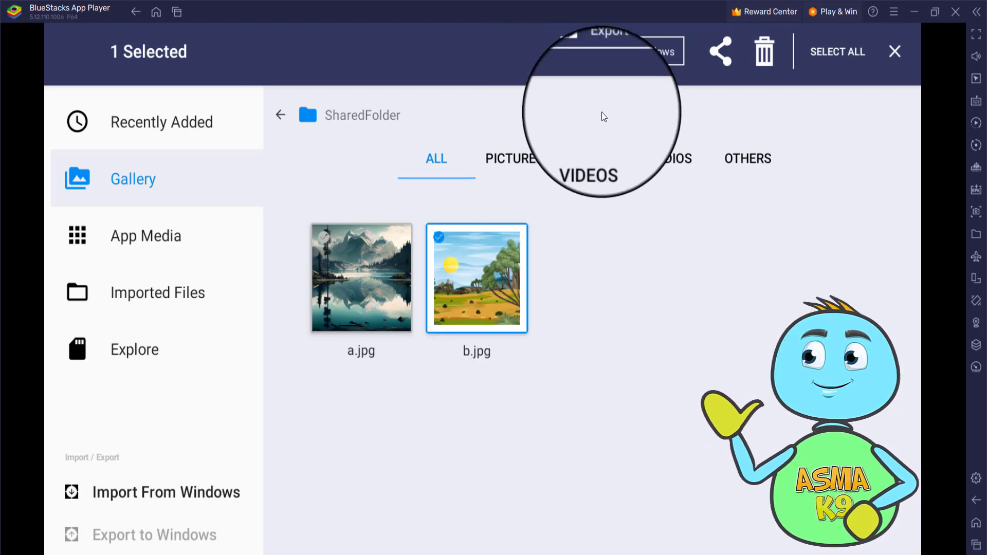
Export the selected b.jpg to the Windows Desktop folder
{"action": "left_click", "coordinate": [624, 56]}
{"action": "left_click", "coordinate": [52, 107]}
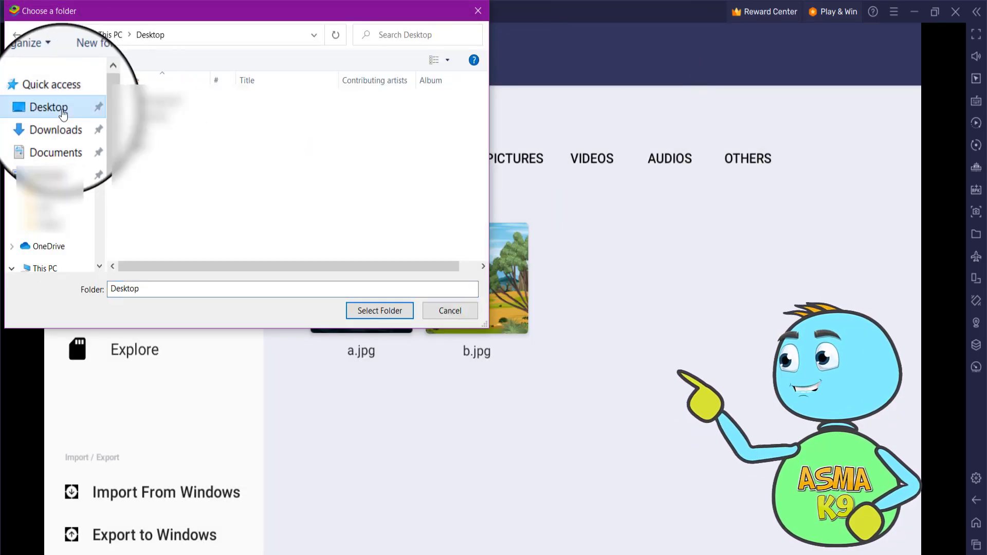
{"action": "left_click", "coordinate": [363, 312]}
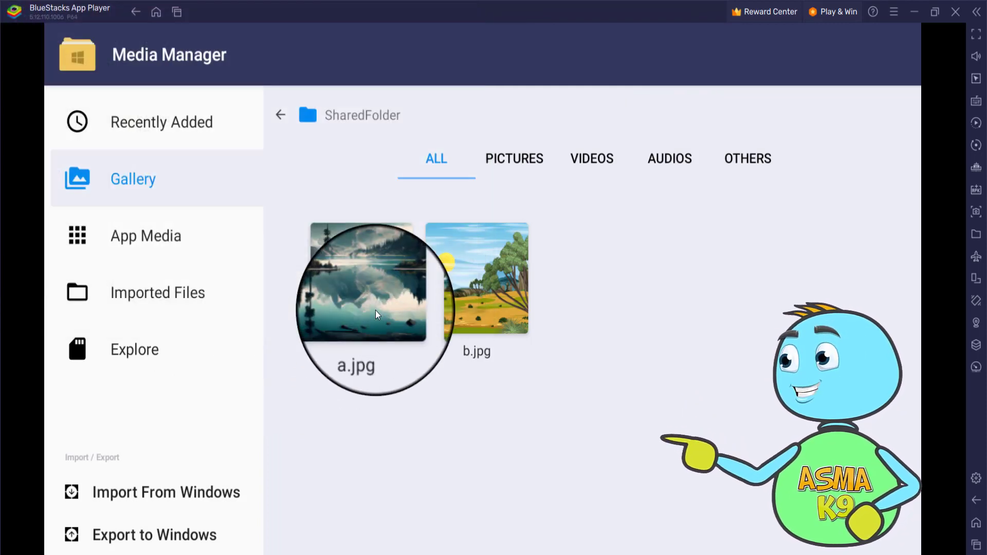